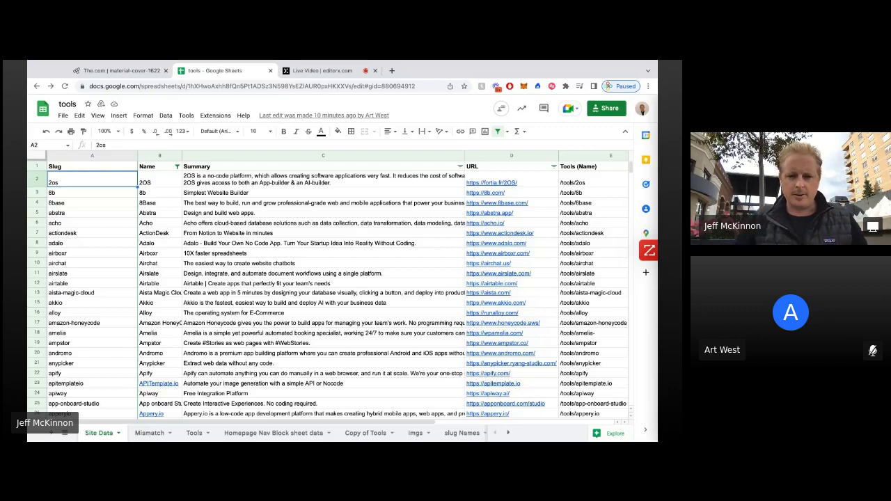
Step: Review the tool data columns of the Site Data sheet, from Slug through to alt text
scroll(339, 218, "right", 3)
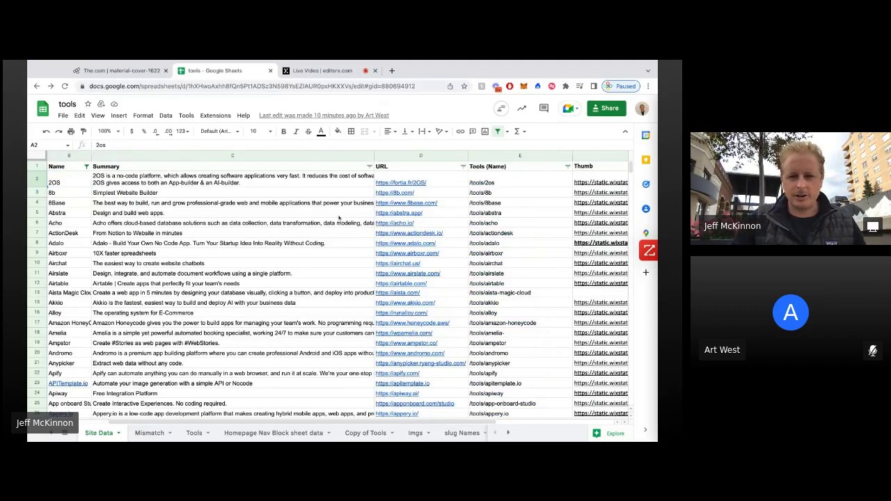
scroll(338, 218, "right", 3)
scroll(339, 217, "left", 6)
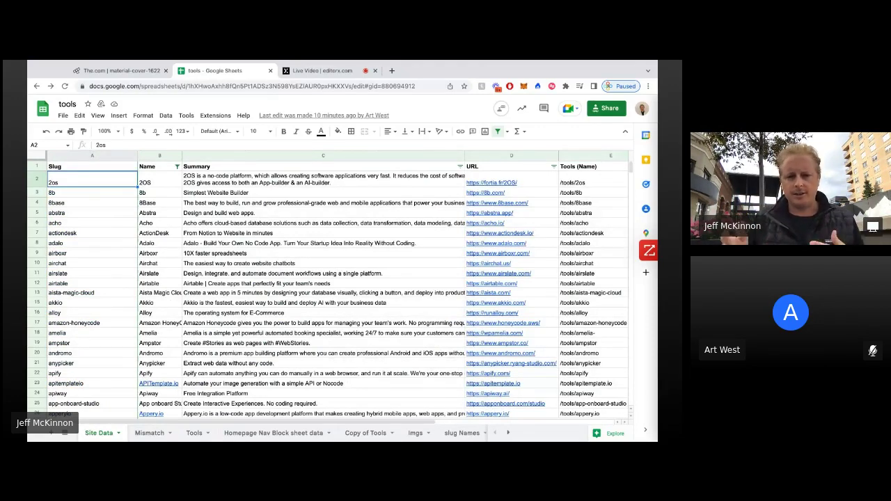
scroll(338, 293, "right", 3)
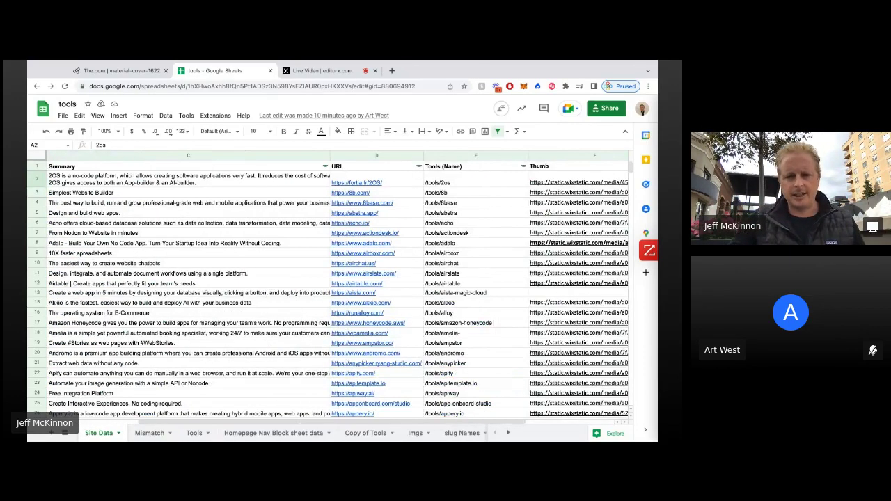
scroll(327, 293, "right", 3)
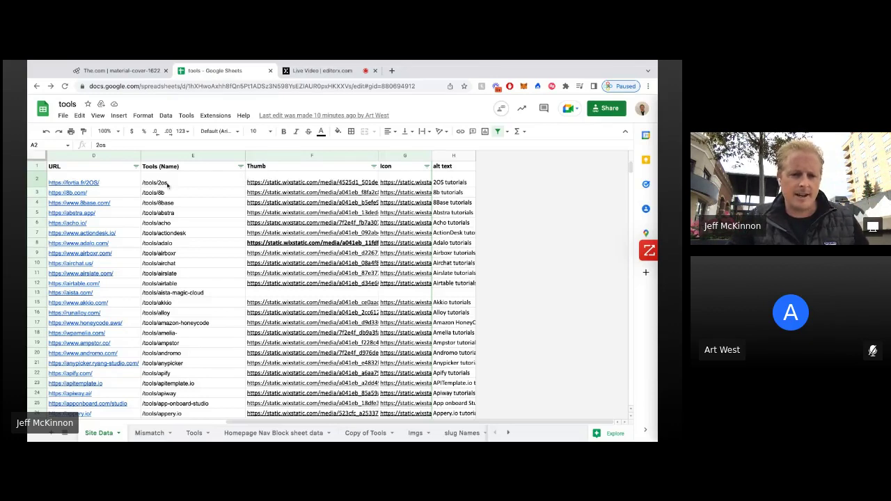
scroll(147, 184, "left", 3)
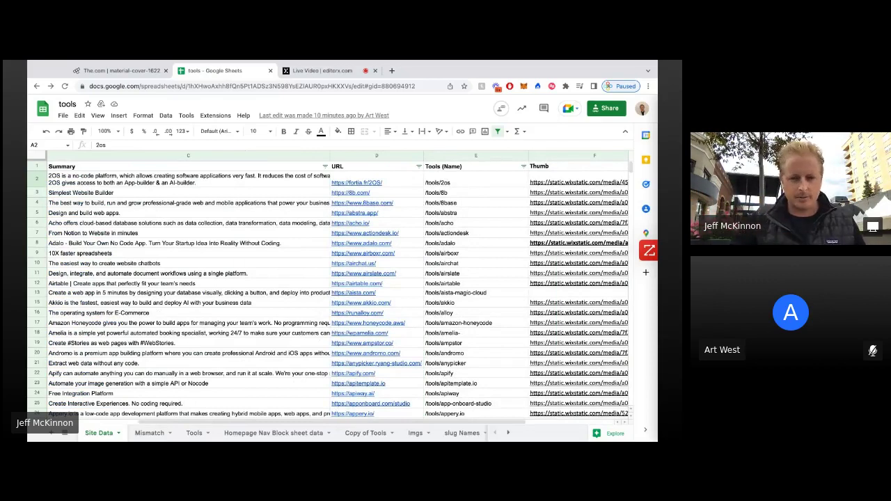
scroll(123, 183, "left", 3)
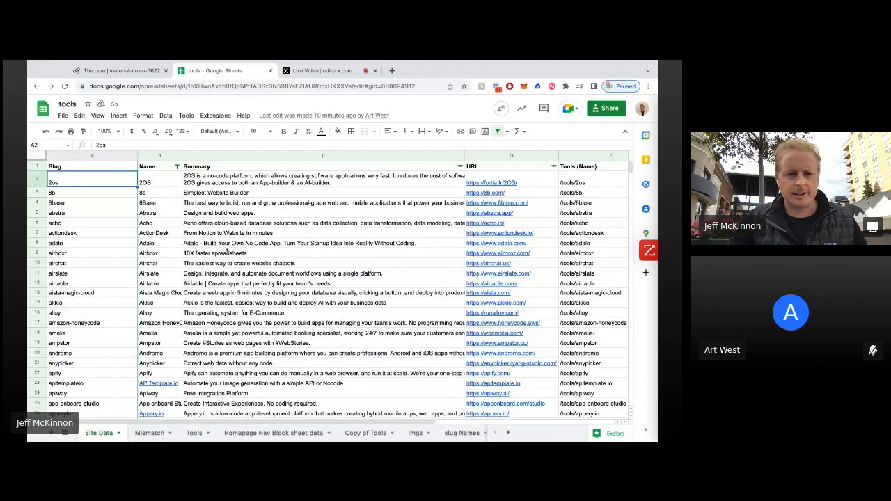
Step: Switch to the The.com site editor and look over the page from the hero section down to the footer
left_click(126, 72)
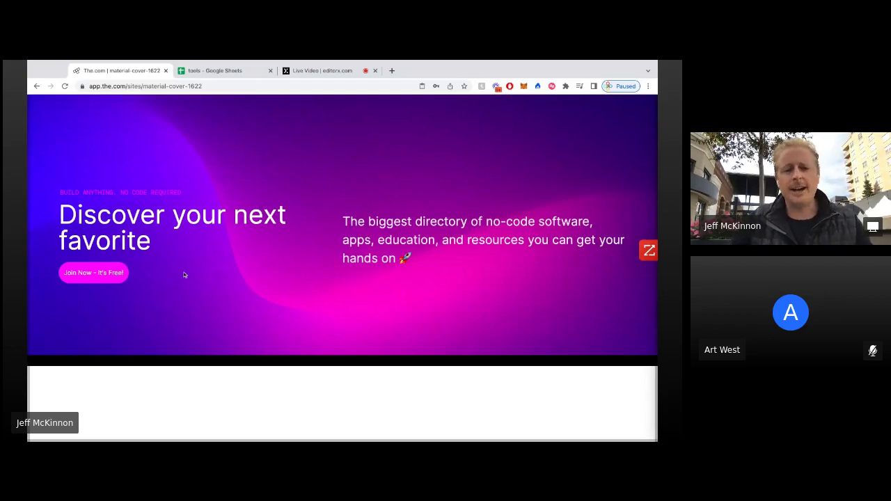
scroll(184, 276, "down", 5)
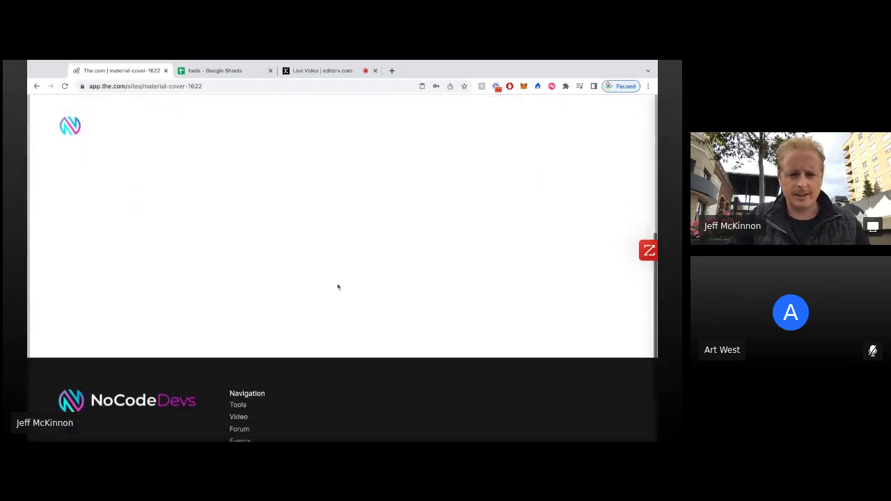
scroll(306, 259, "down", 2)
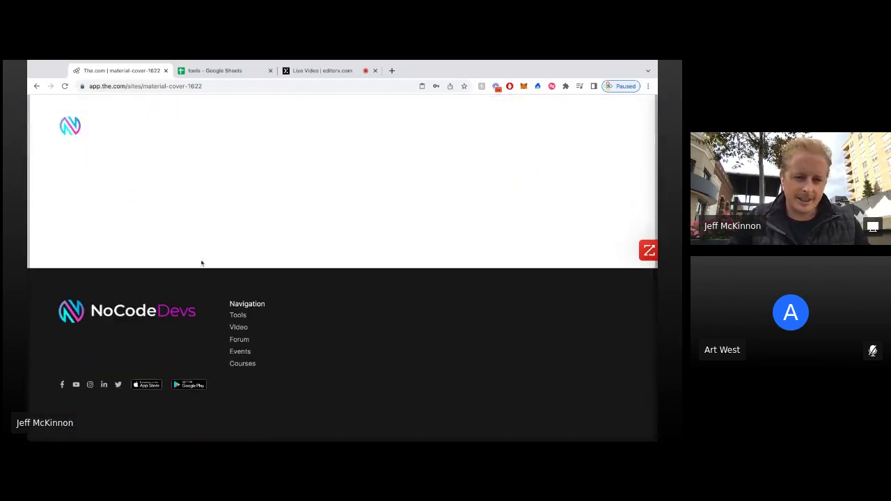
scroll(403, 295, "up", 5)
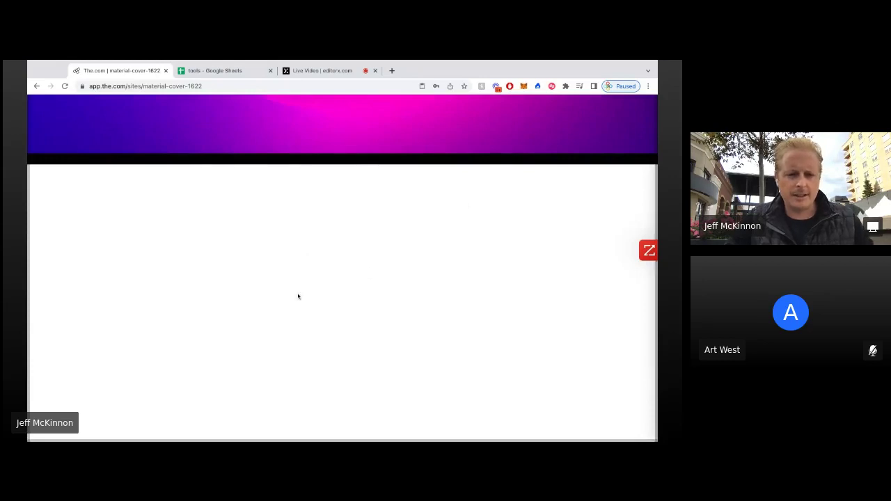
scroll(226, 365, "down", 5)
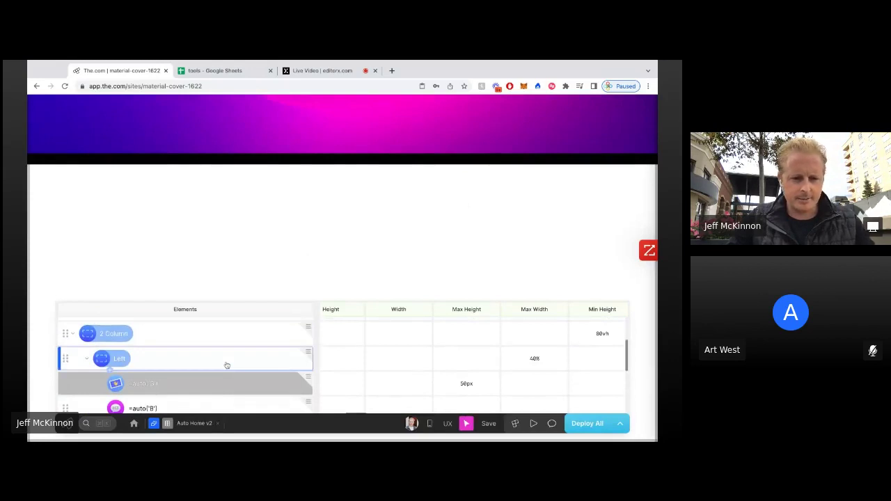
Step: Examine the size properties of the Left block and its =auto('B') and =auto('C') elements in the elements table
scroll(444, 365, "right", 5)
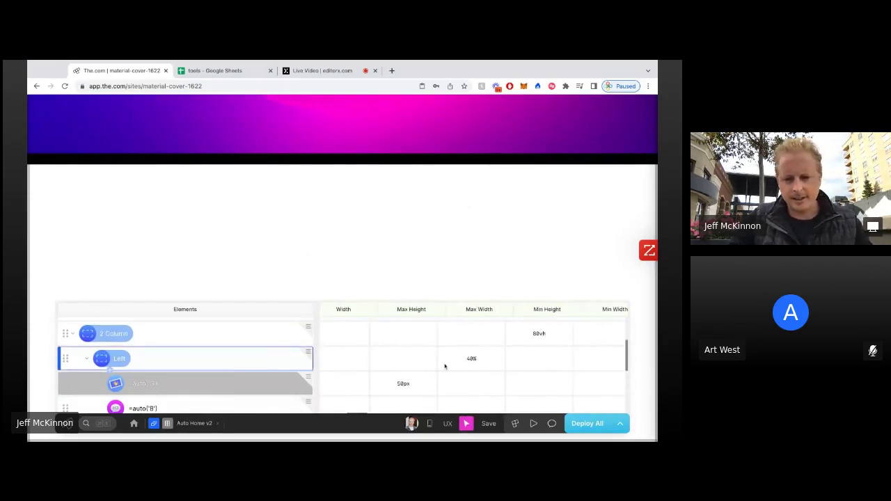
scroll(445, 367, "left", 4)
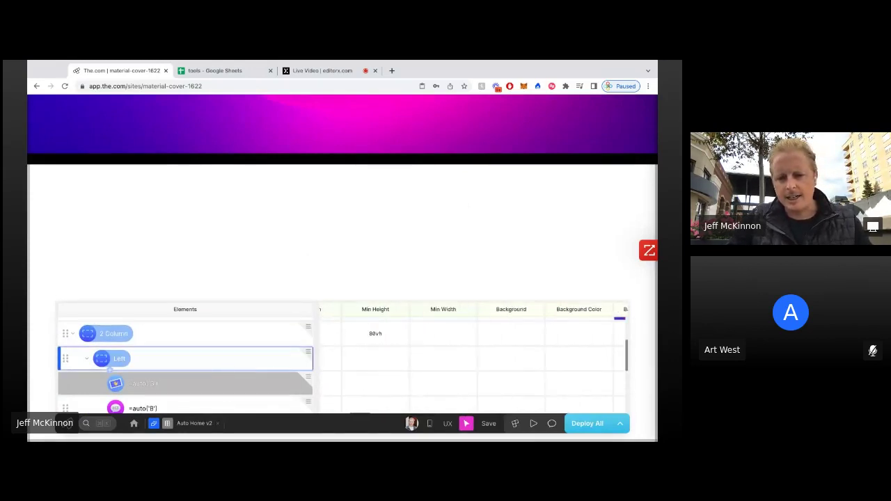
scroll(419, 368, "left", 2)
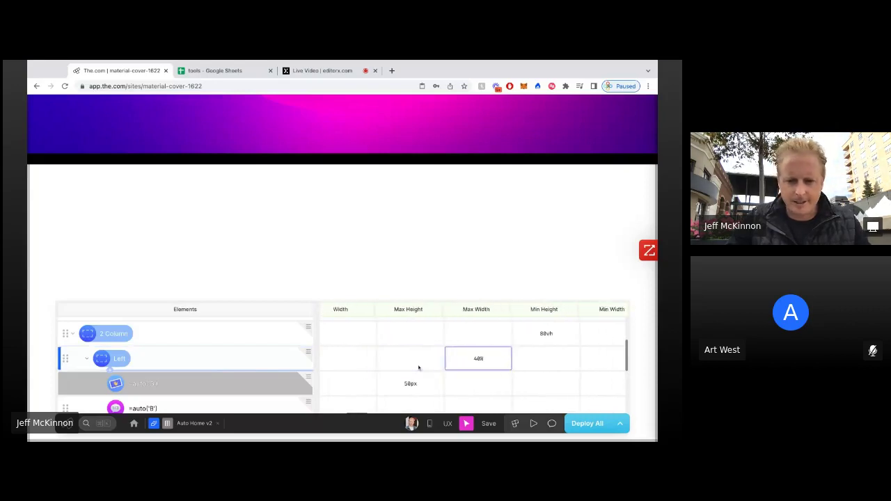
scroll(223, 369, "down", 1)
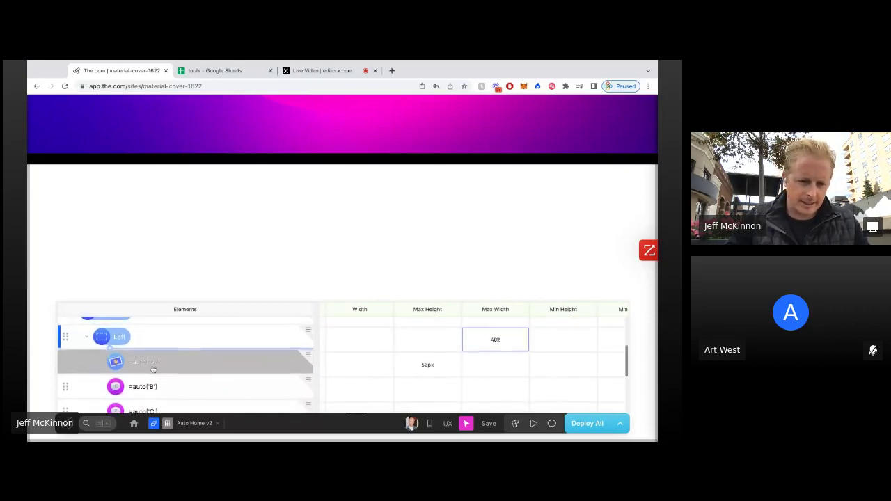
scroll(150, 370, "down", 1)
left_click(175, 372)
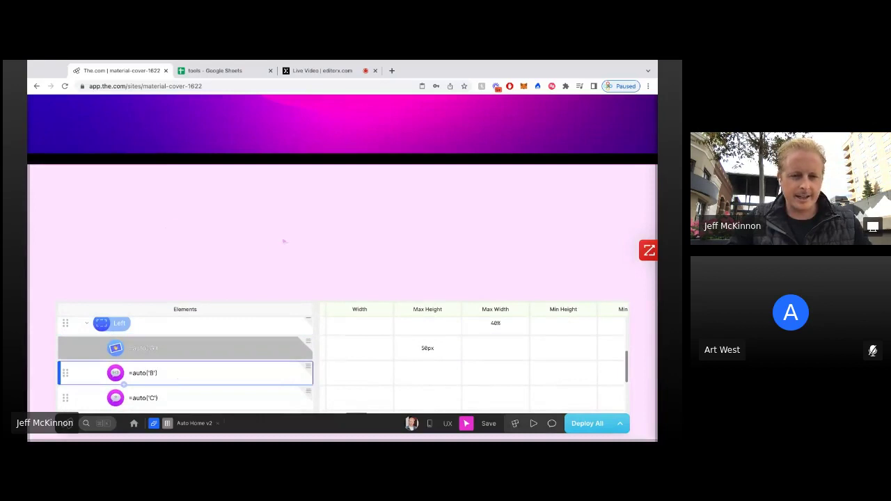
scroll(284, 241, "down", 1)
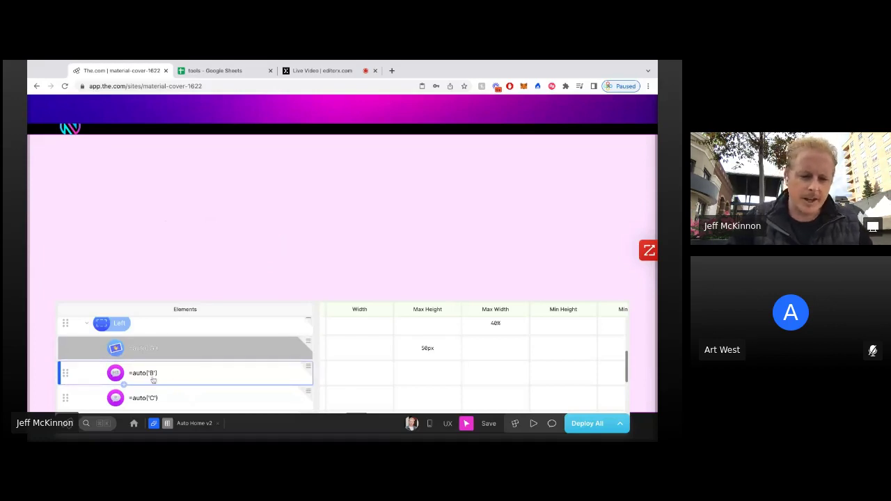
scroll(184, 383, "down", 1)
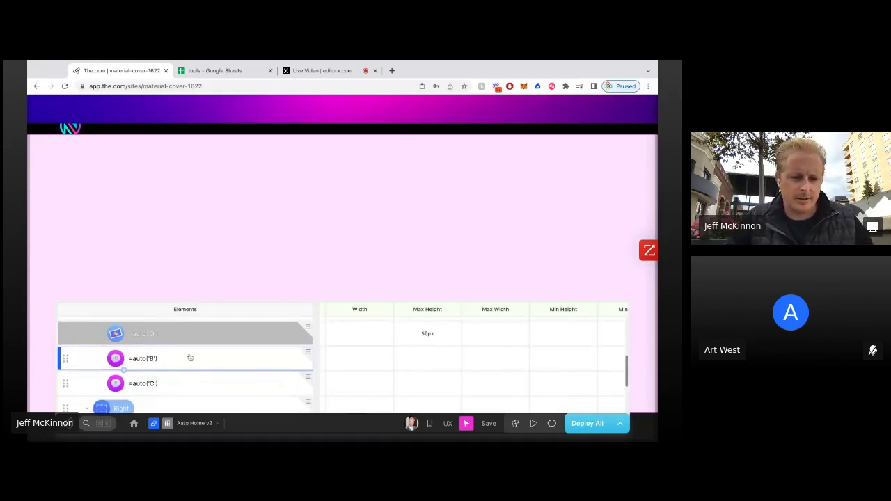
Step: Open the spreadsheet behind Auto Home v2, review its column titles from /page-url to Alt Text, and select the first cell under Title
left_click(167, 424)
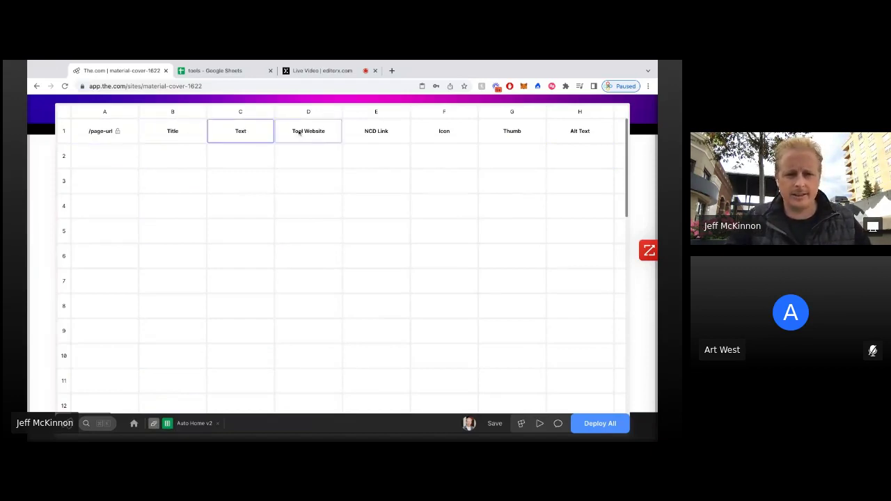
scroll(427, 133, "right", 3)
scroll(429, 135, "right", 3)
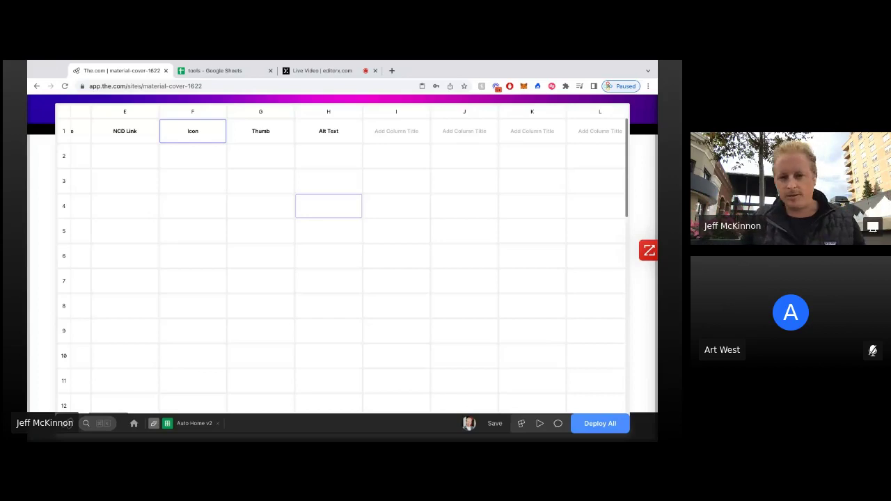
scroll(328, 206, "left", 5)
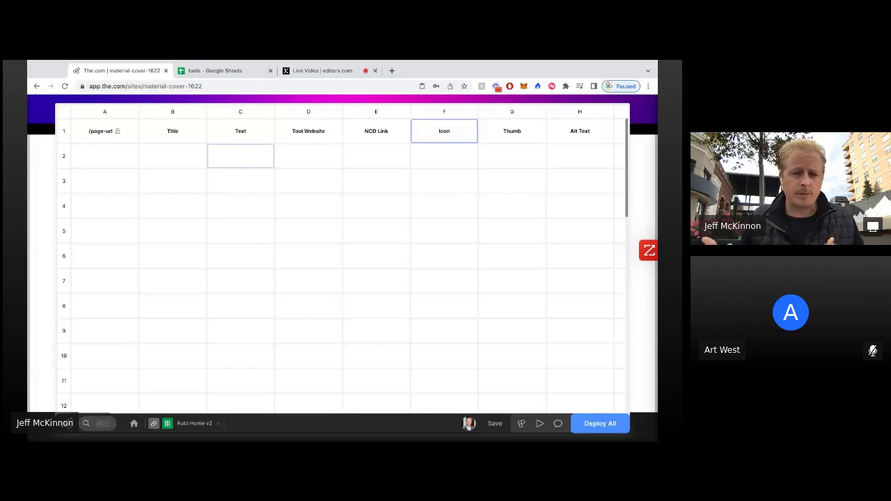
left_click(180, 158)
left_click(181, 158)
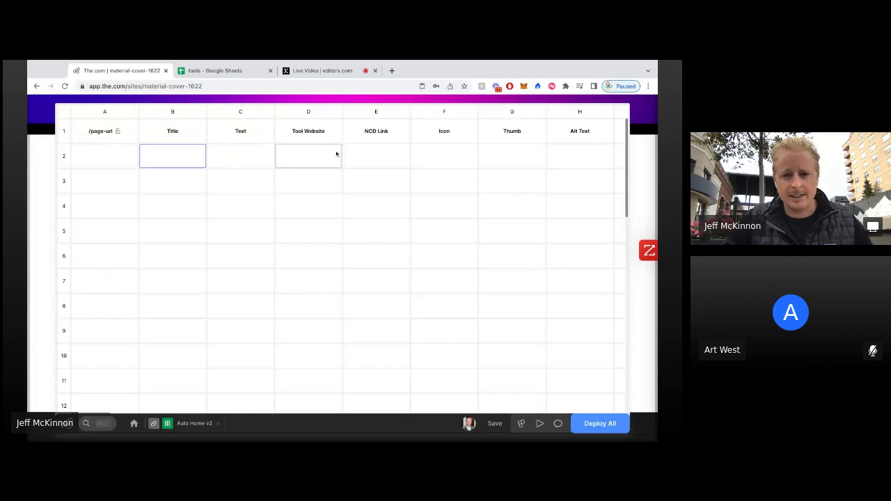
Step: Compare the tool rows in the Google Sheets Site Data sheet with the columns of the Auto Home v2 spreadsheet in The.com
left_click(232, 75)
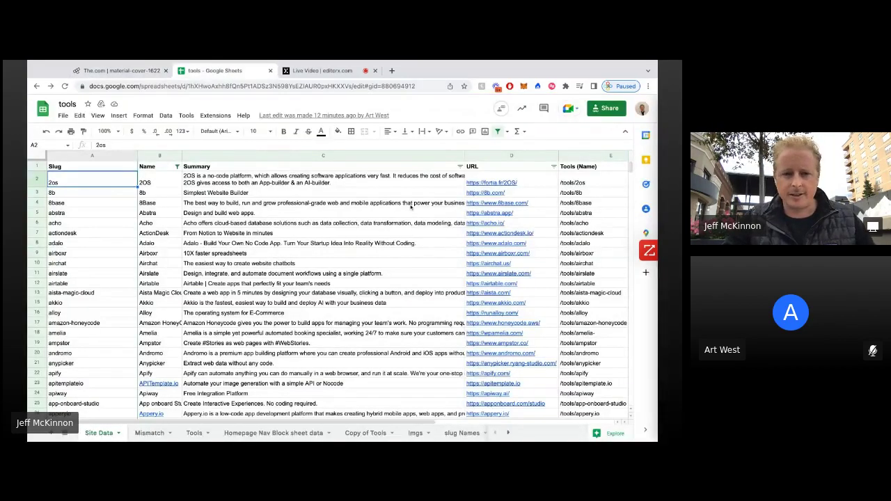
scroll(75, 203, "down", 3)
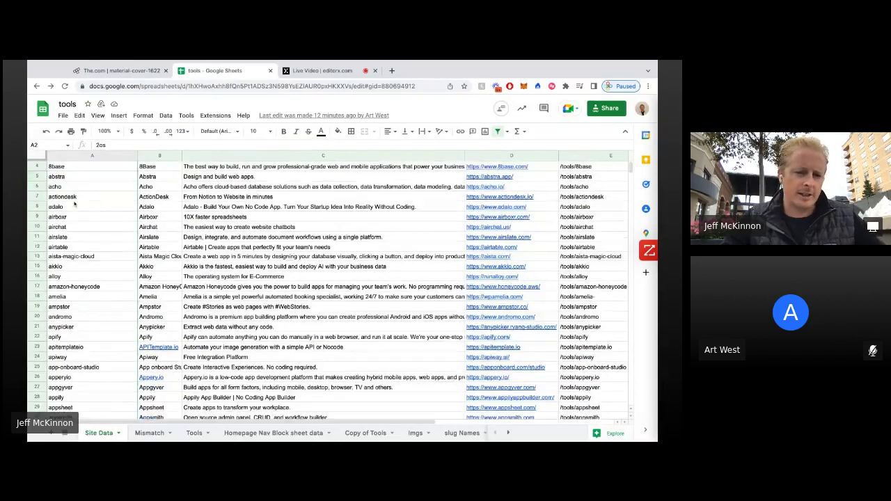
left_click(80, 186)
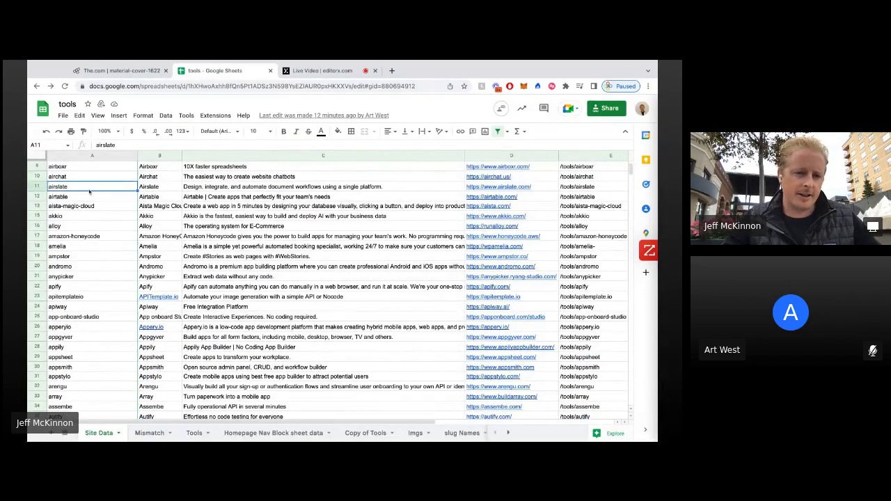
scroll(89, 191, "down", 1)
left_click(86, 74)
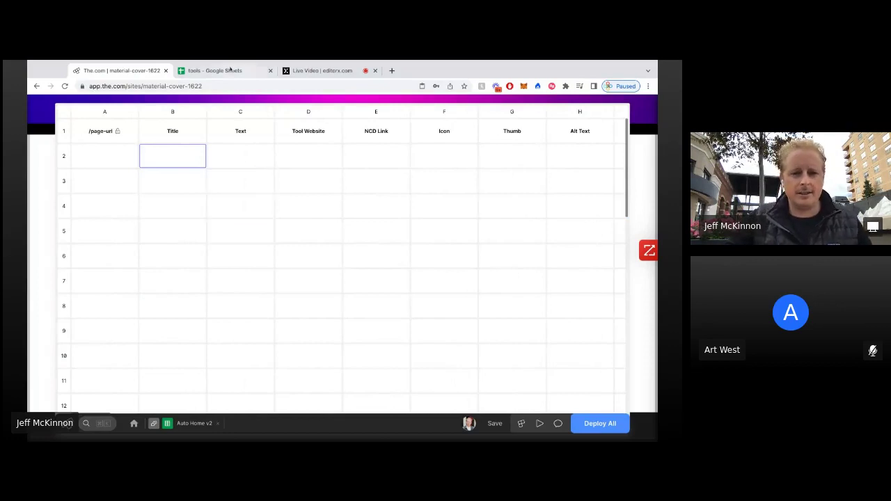
left_click(230, 70)
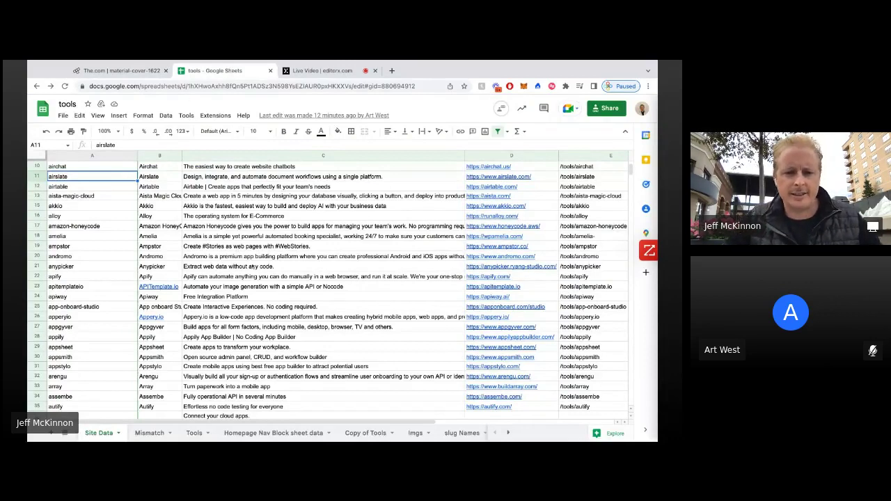
left_click(137, 74)
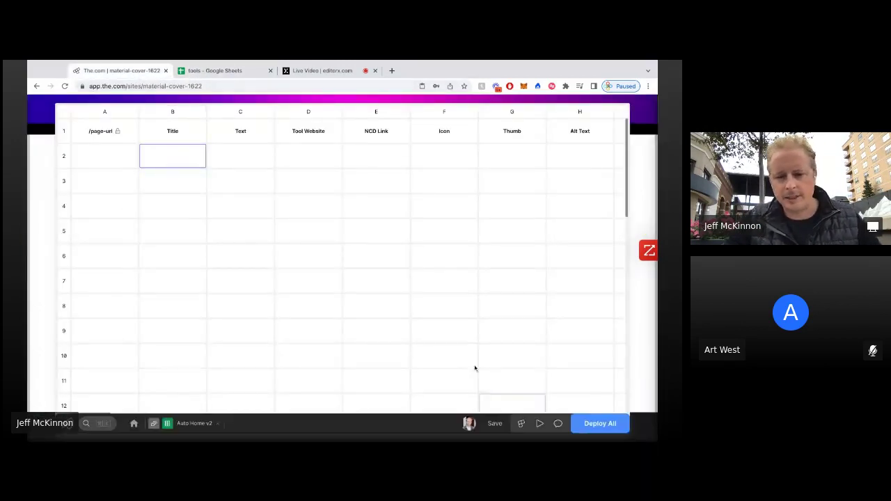
left_click(226, 72)
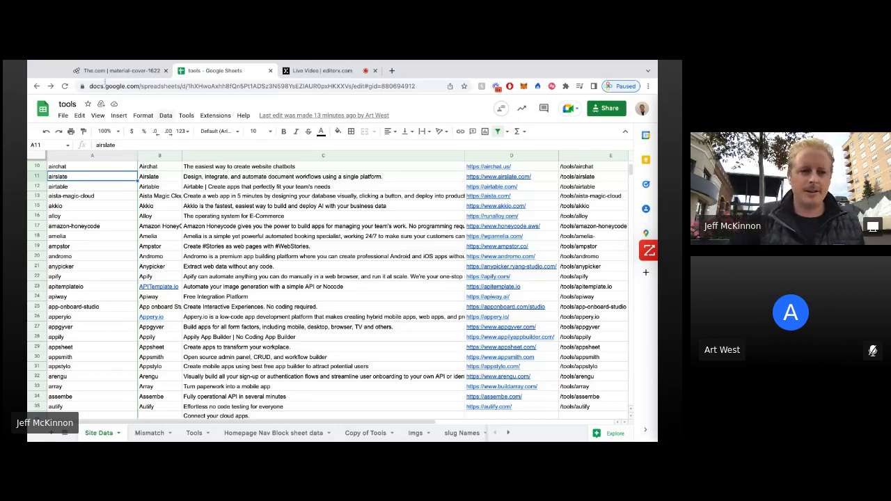
left_click(119, 70)
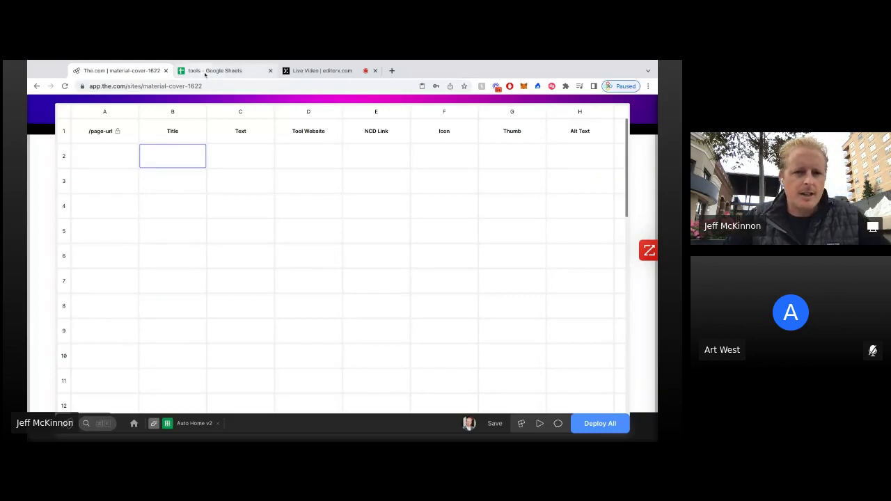
Step: Copy the tool data in A2:H324, from Slug to alt text, from the Google Sheets Site Data sheet
left_click(205, 74)
left_click(99, 182)
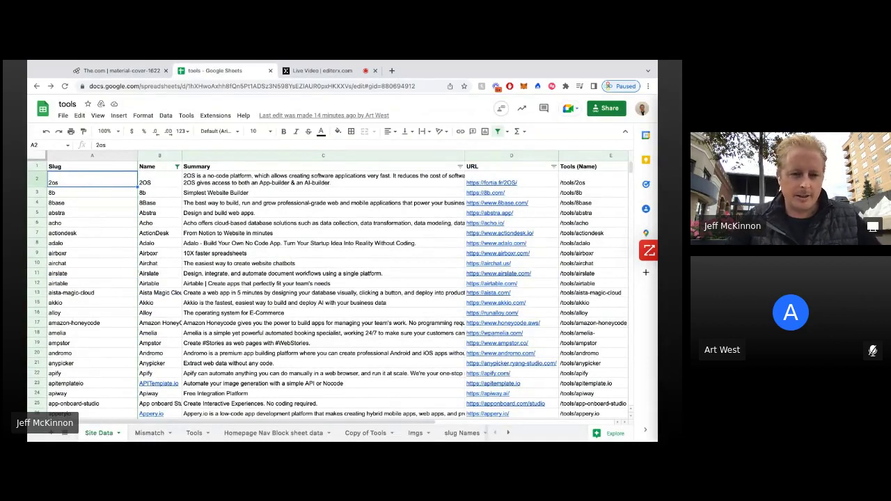
scroll(266, 194, "right", 10)
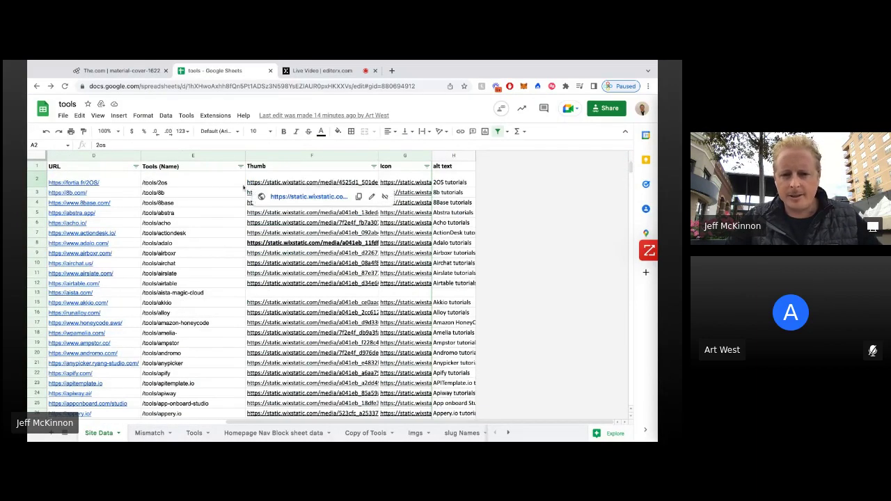
scroll(236, 190, "left", 10)
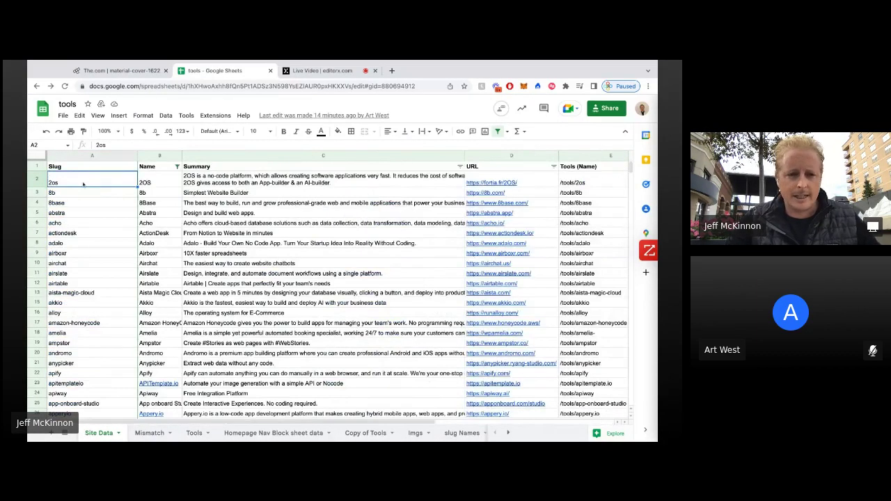
key("shift+Right")
key("shift+Right")
key("shift+Right")
key("shift+Down")
key("shift+Down")
key("shift+Down")
key("shift+Down")
key("shift+Down")
key("shift+Down")
key("shift+Down")
key("shift+Down")
key("shift+Down")
key("shift+Down")
key("shift+Down")
key("shift+Down")
key("shift+Down")
key("shift+Down")
key("shift+Down")
key("shift+Down")
key("shift+Down")
key("shift+Right")
key("shift+Right")
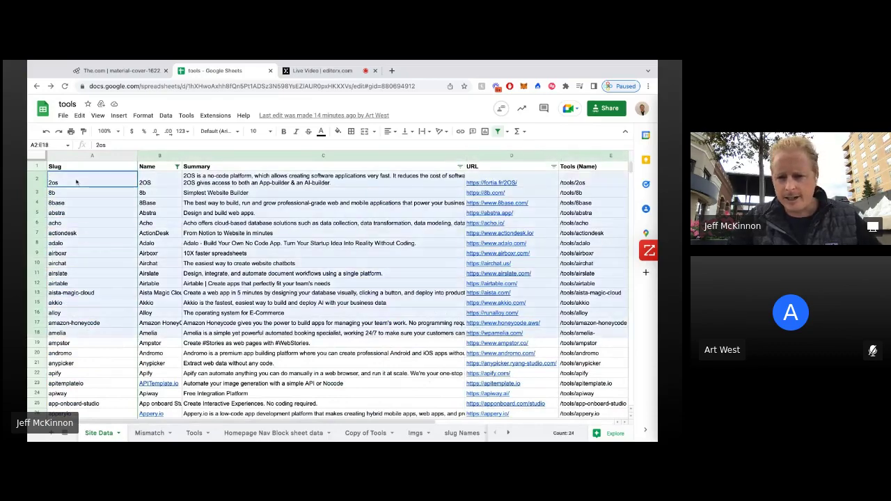
key("shift+Down")
key("shift+Down")
key("shift+Down")
key("shift+Down")
key("shift+Down")
key("shift+Down")
key("shift+Down")
key("shift+Down")
key("shift+Down")
key("shift+Down")
key("shift+Down")
key("shift+Down")
key("shift+Down")
key("shift+Down")
key("shift+Down")
key("shift+Down")
key("shift+Down")
key("shift+Down")
key("shift+Down")
key("shift+Down")
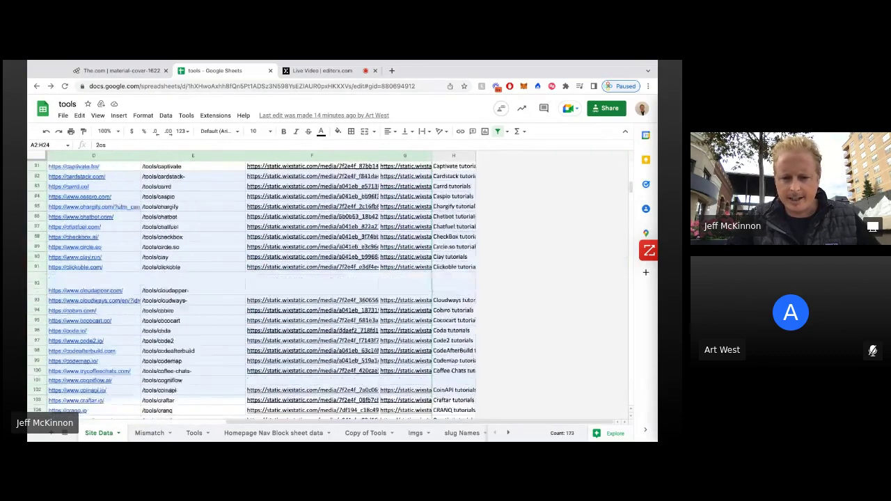
key("shift+Down")
key("shift+Down")
key("shift+Down")
key("shift+Down")
key("shift+Down")
key("shift+Down")
key("shift+Down")
key("shift+Down")
key("shift+Down")
key("shift+Down")
key("shift+Down")
key("shift+Down")
key("shift+Down")
key("shift+Down")
key("shift+Down")
key("shift+Down")
key("shift+Down")
key("shift+Down")
key("shift+Down")
key("shift+Down")
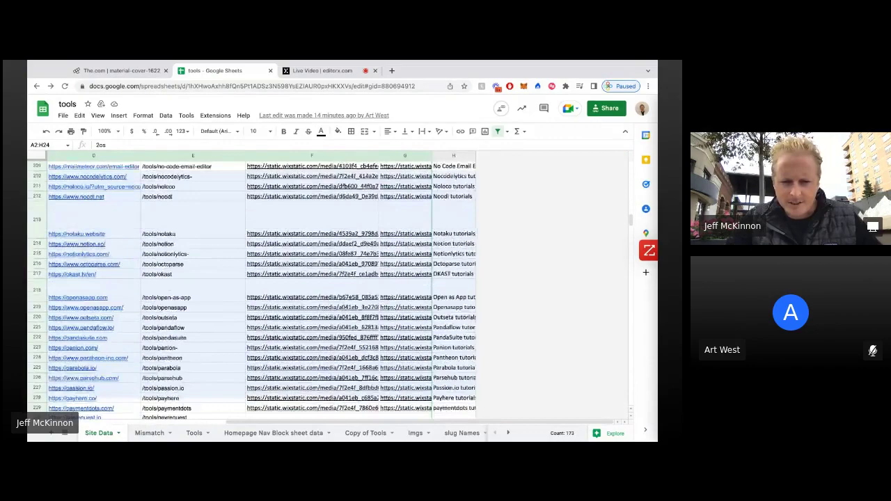
key("shift+Down")
key("shift+Down")
key("shift+Down")
key("shift+Down")
key("shift+Down")
key("shift+Down")
key("shift+Down")
key("shift+Down")
key("shift+Down")
key("shift+Down")
key("shift+Down")
key("shift+Down")
key("shift+Down")
key("shift+Down")
key("shift+Down")
key("shift+Down")
key("shift+Down")
key("shift+Down")
key("shift+Down")
key("shift+Down")
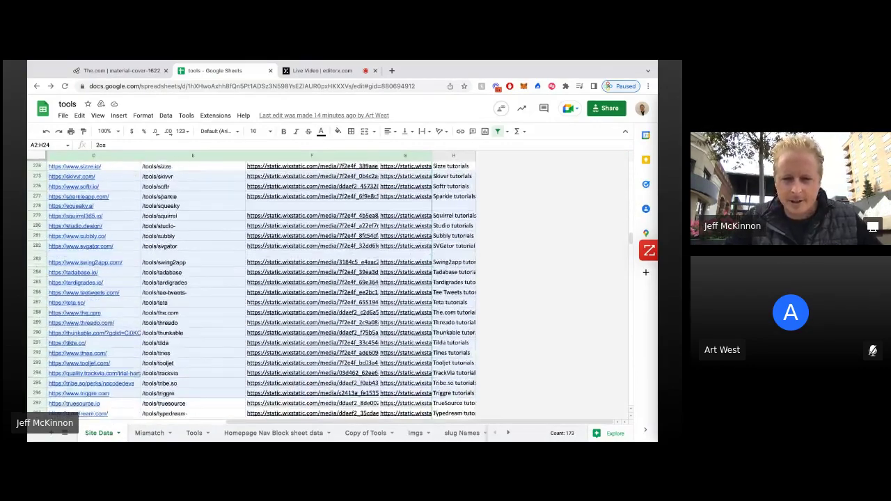
key("shift+Down")
key("shift+Down")
key("shift+Down")
key("shift+Down")
key("shift+Down")
key("shift+Down")
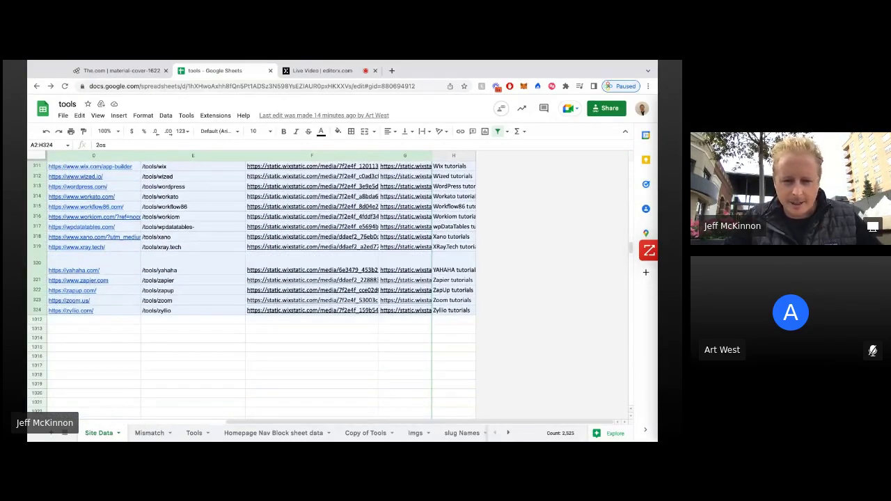
key("super+c")
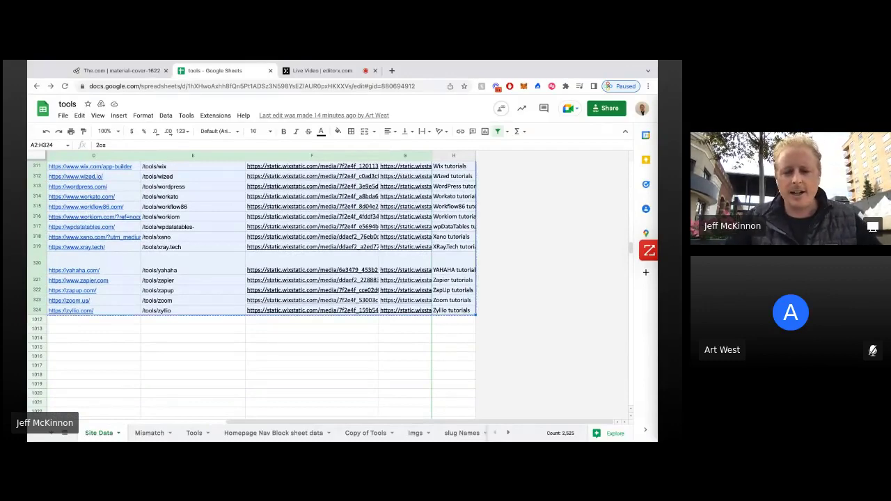
scroll(327, 285, "up", 20)
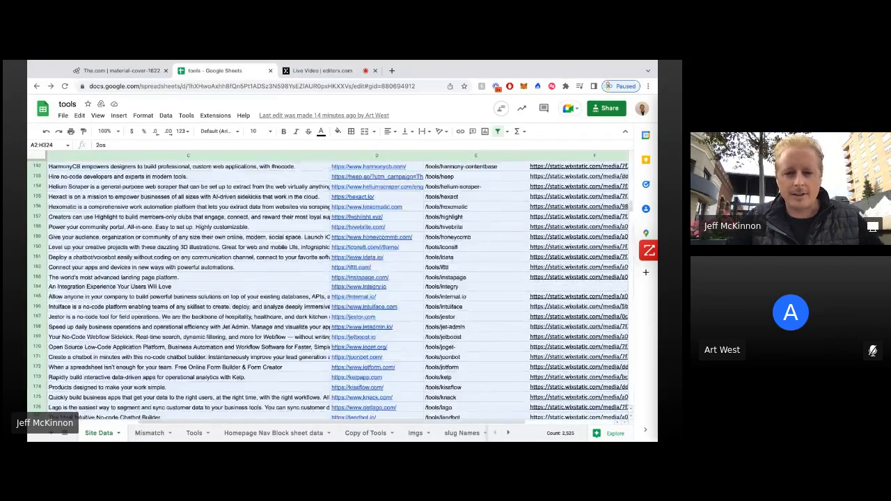
scroll(328, 286, "up", 15)
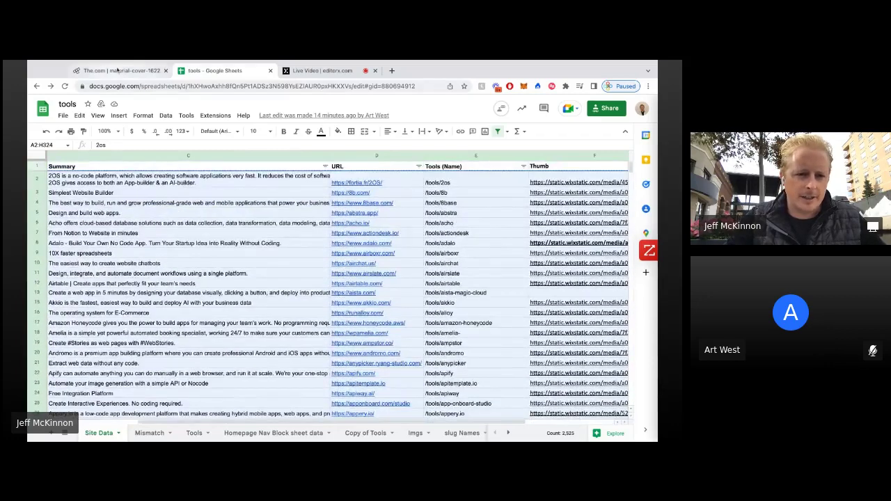
Step: Switch to the The.com site and paste the copied tool rows into the Auto Home v2 spreadsheet from the first /page-url cell
left_click(117, 70)
left_click(92, 156)
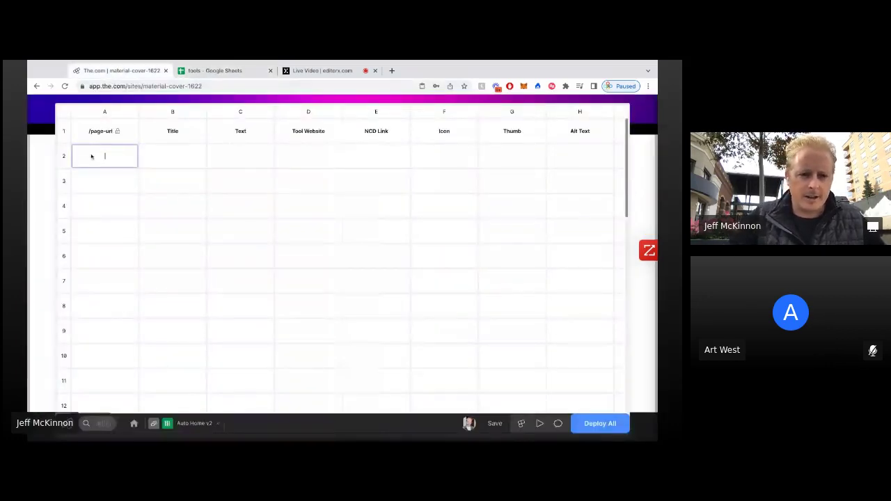
key("super+v")
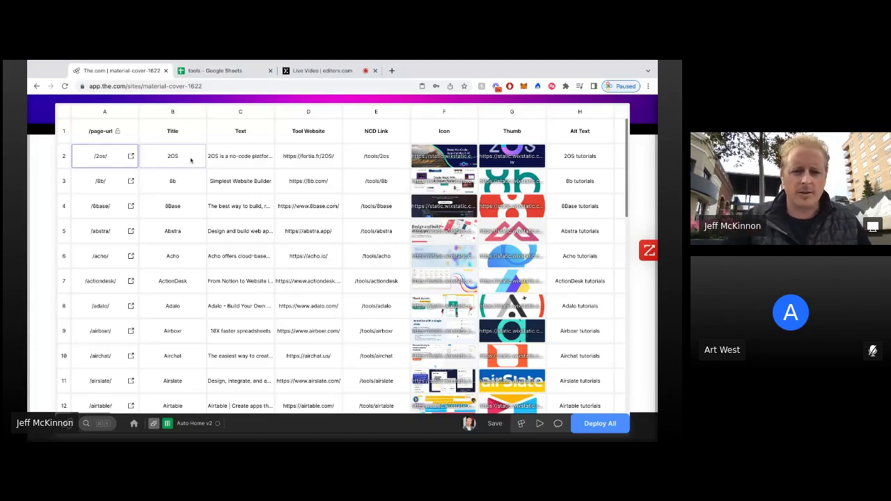
scroll(522, 255, "down", 3)
scroll(522, 255, "up", 3)
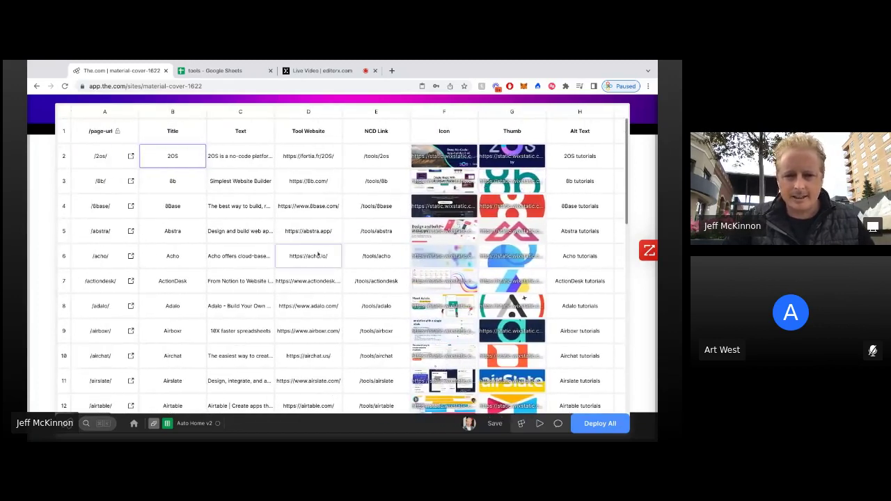
Step: Check the page design against the pasted 2OS data and deploy all pages from the Auto Home v2 spreadsheet
left_click(154, 424)
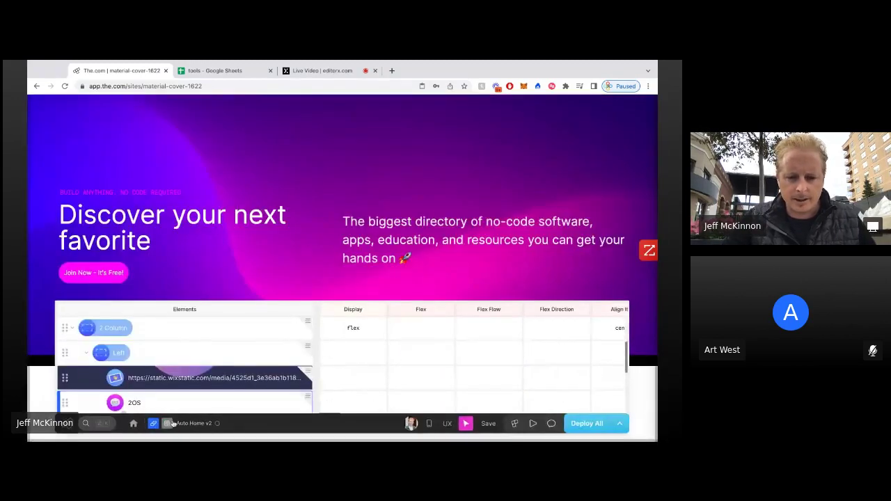
left_click(168, 423)
left_click(603, 423)
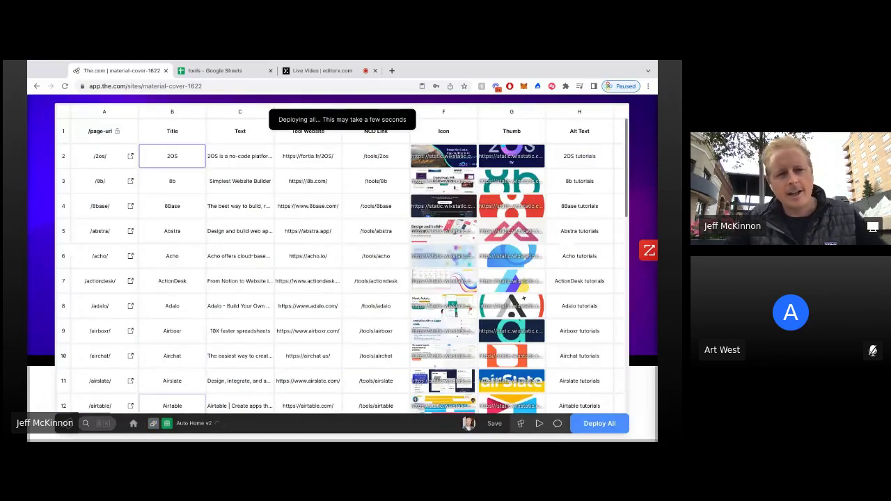
Step: Examine the auto formulas behind the image, title and description elements of the Left block
left_click(153, 425)
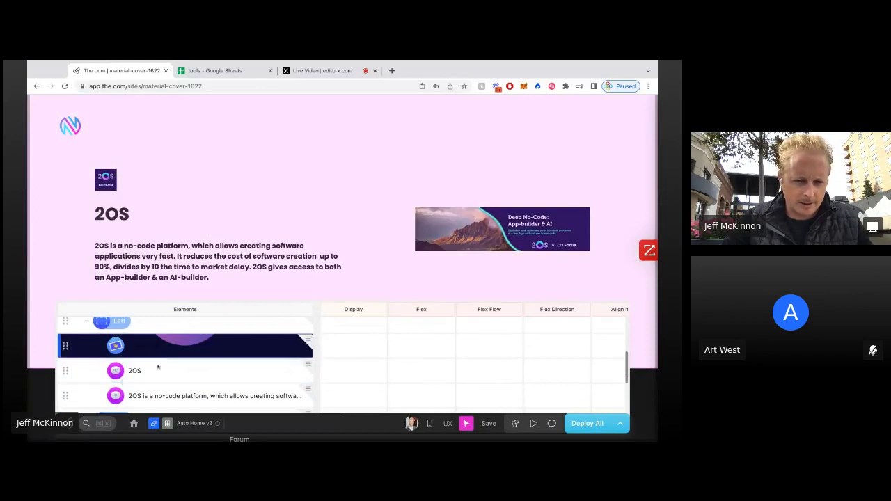
key("ctrl+v")
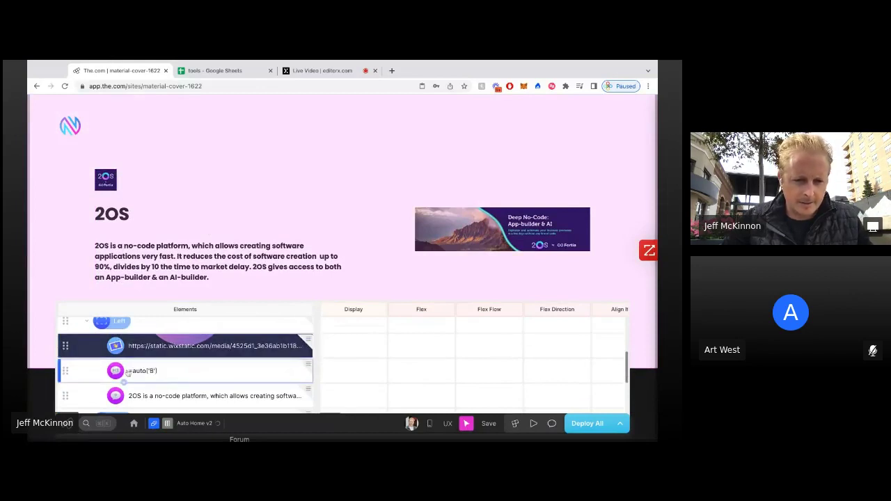
left_click(154, 397)
key("ctrl+v")
left_click(186, 378)
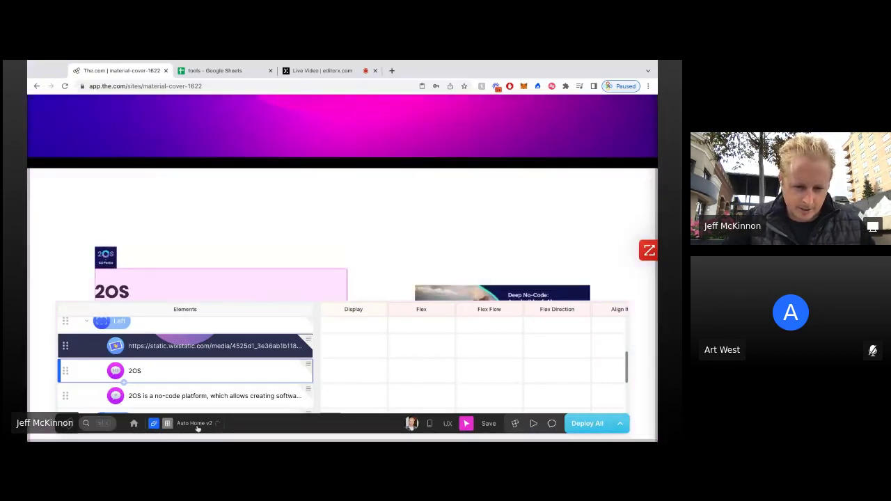
Step: Open the live /8b/ page from the Auto Home v2 spreadsheet, review its tool section and close the page
left_click(168, 424)
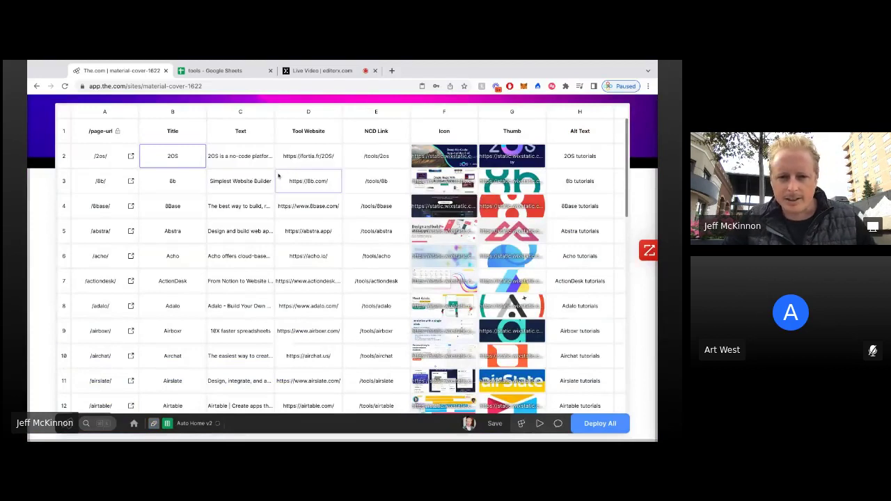
left_click(131, 181)
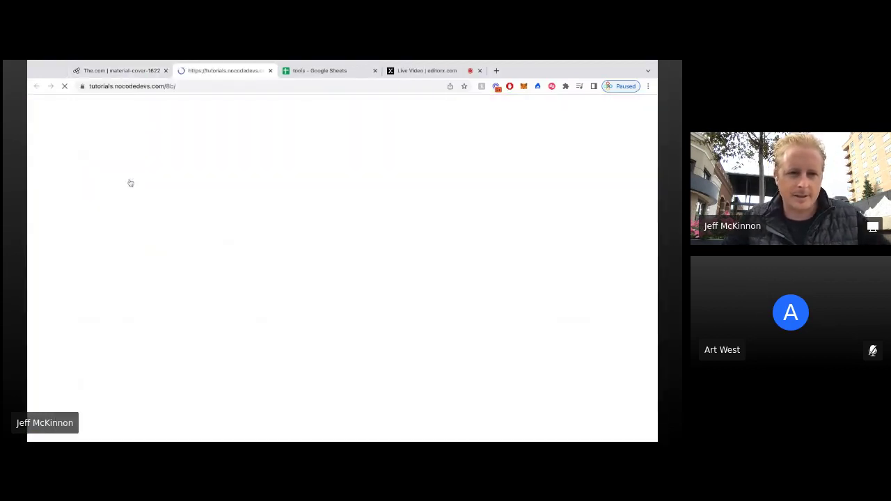
scroll(235, 245, "down", 3)
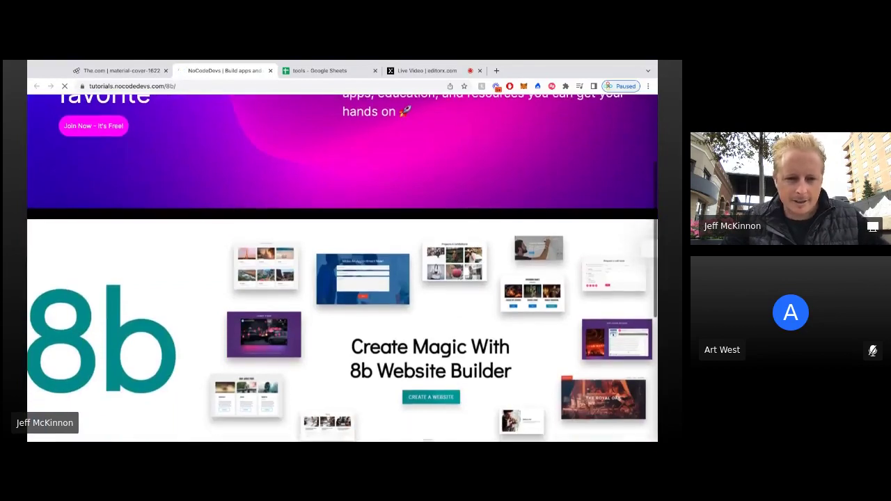
left_click(270, 71)
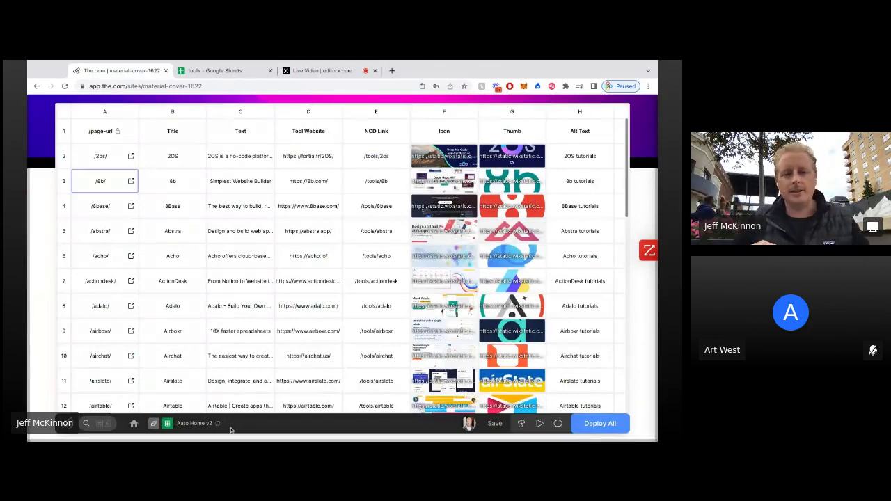
Step: Look through the pasted tool rows further down the Auto Home v2 spreadsheet and return to the first row
scroll(233, 337, "down", 8)
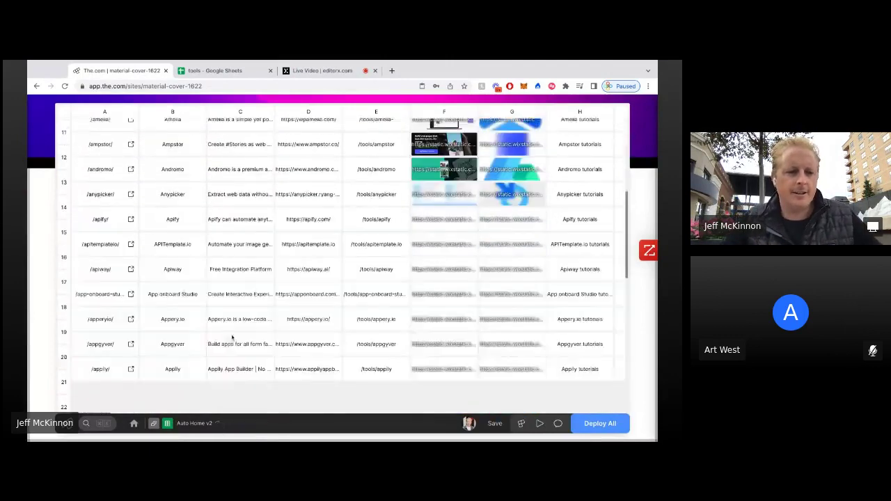
scroll(233, 337, "down", 5)
scroll(233, 337, "up", 10)
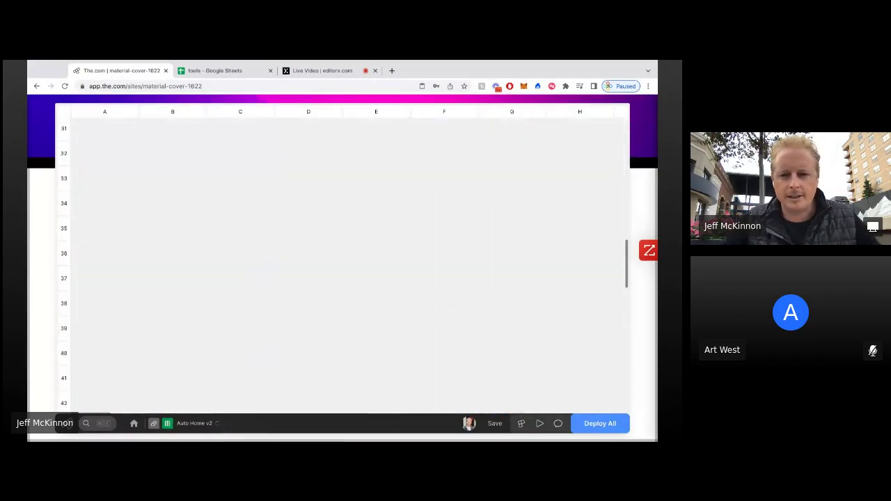
scroll(233, 337, "up", 5)
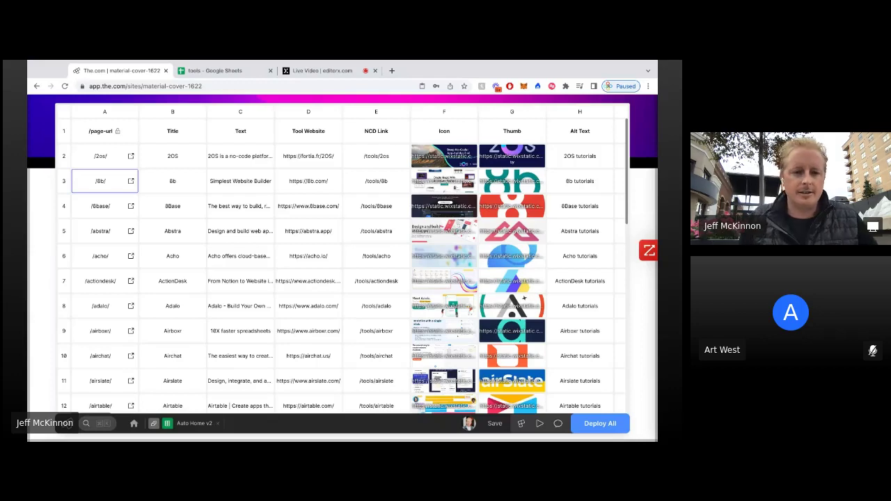
Step: Open the live /2os/ page from its spreadsheet row, check how its images display and close the page
left_click(133, 182)
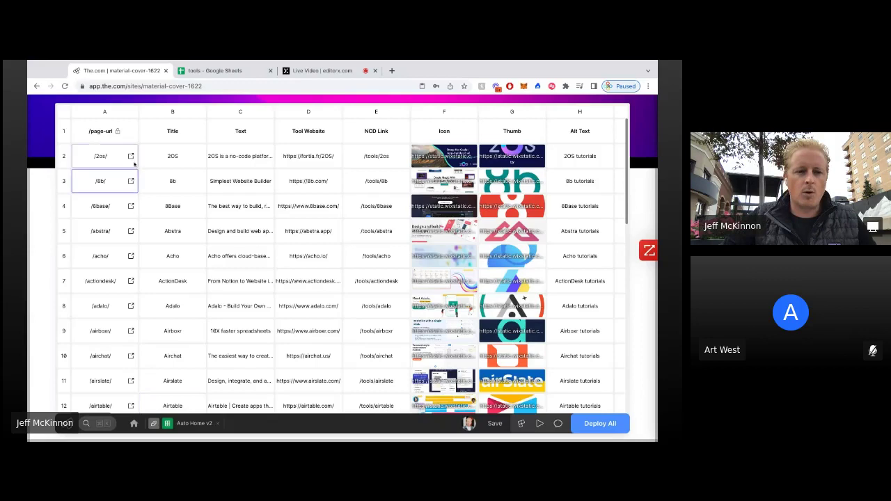
left_click(131, 156)
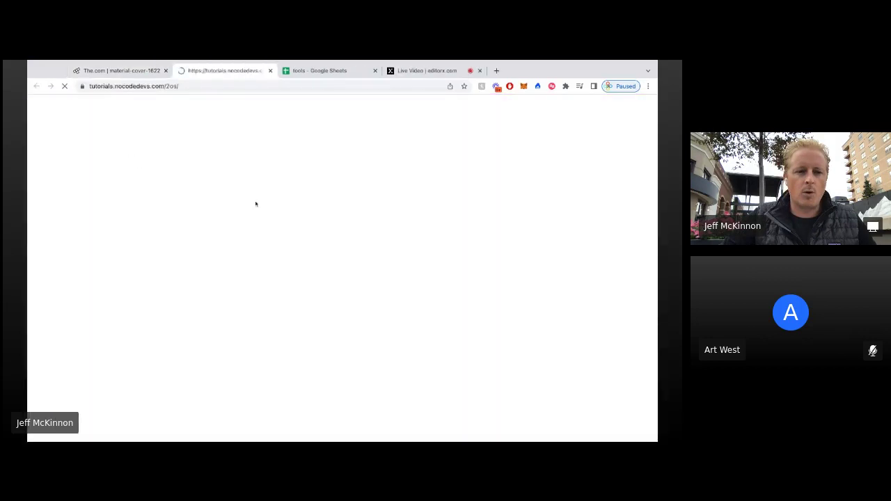
scroll(255, 200, "down", 3)
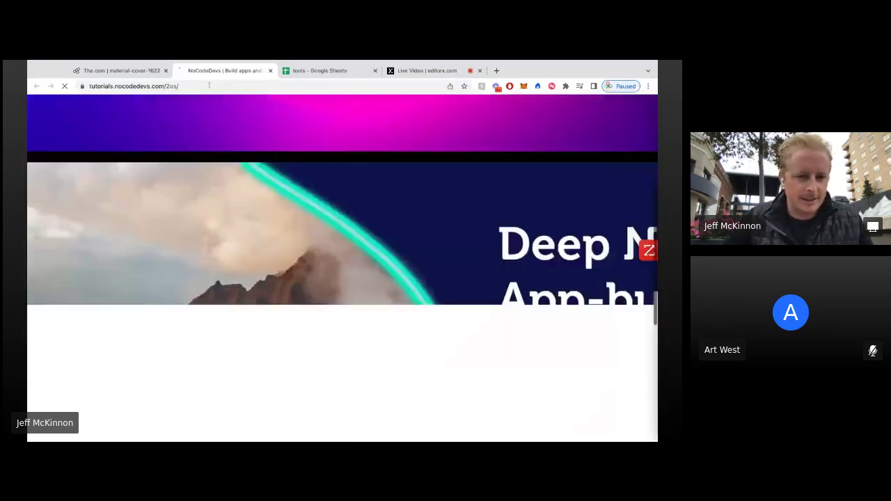
key("ctrl+w")
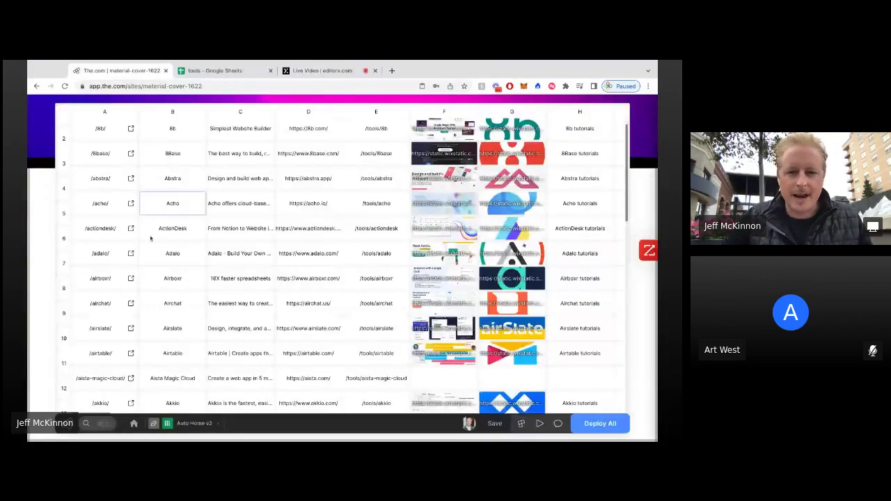
scroll(385, 160, "up", 2)
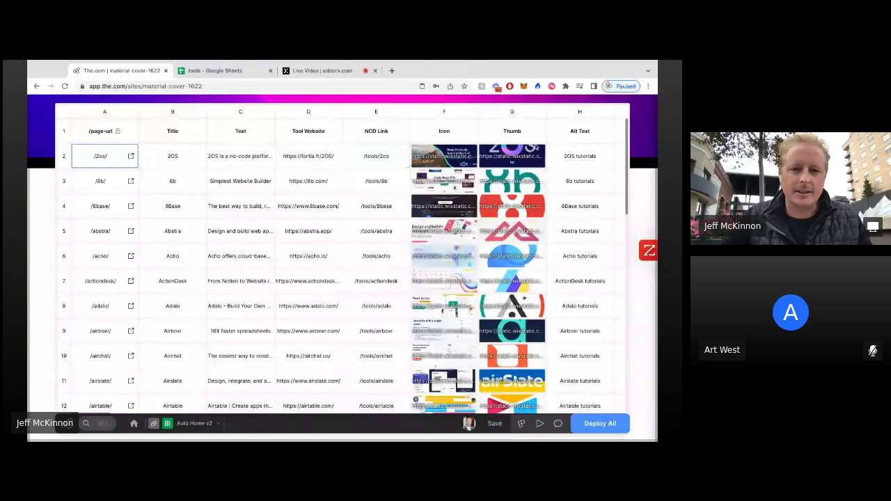
Step: Switch to the page design view, find the Font Size property and inspect the Left block's title and description text
left_click(153, 424)
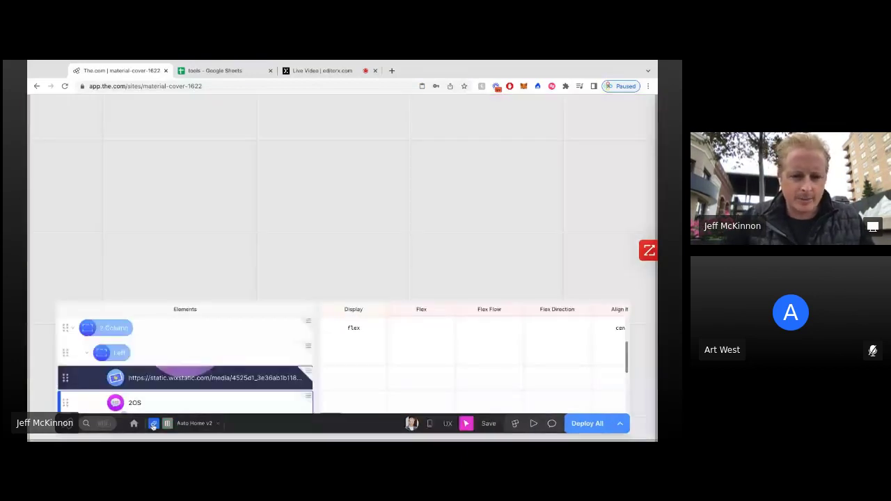
scroll(380, 377, "down", 2)
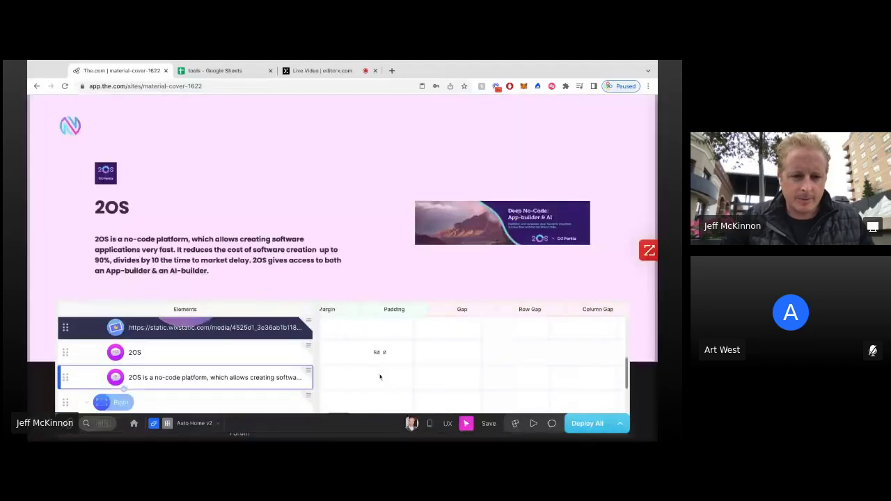
scroll(380, 377, "right", 3)
key("super+k")
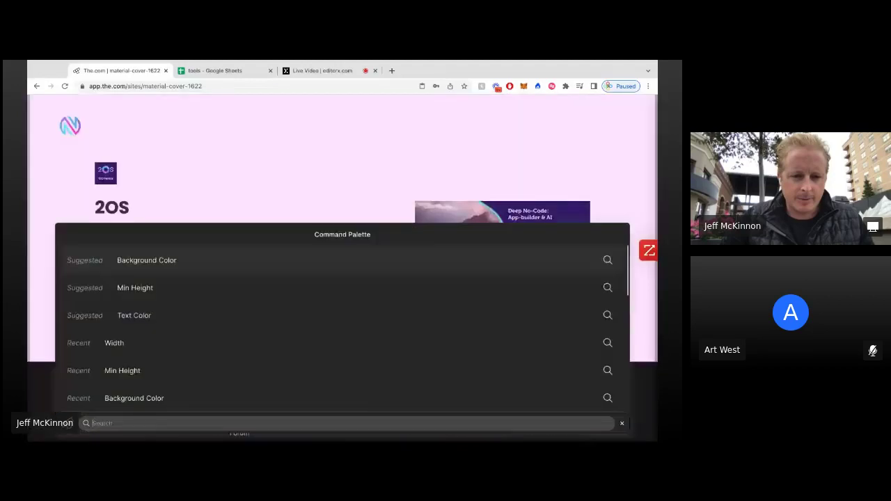
type("size")
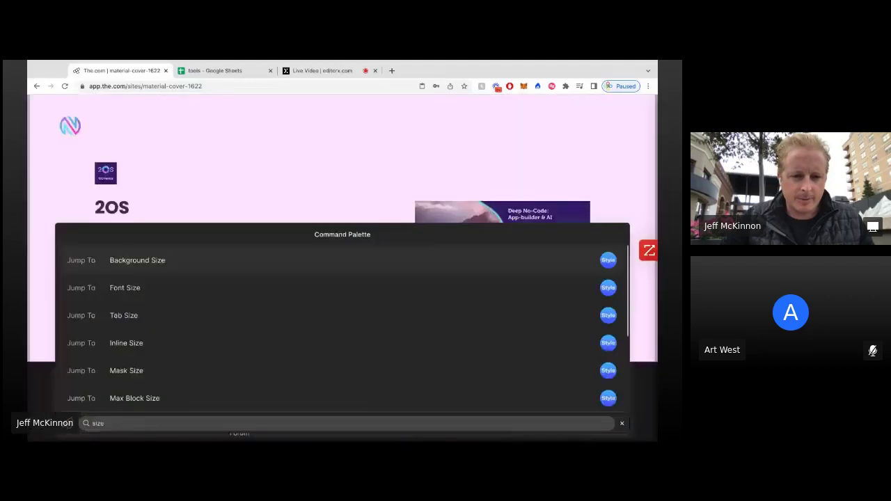
key("Down")
key("Return")
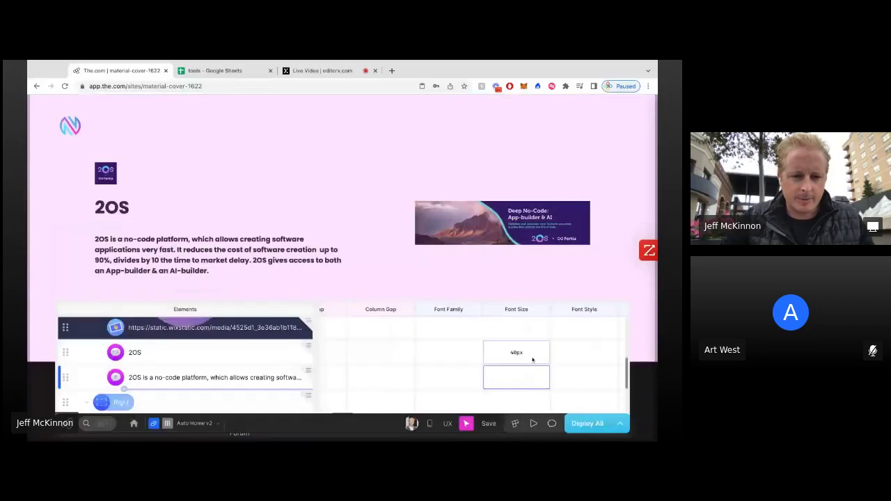
left_click(533, 360)
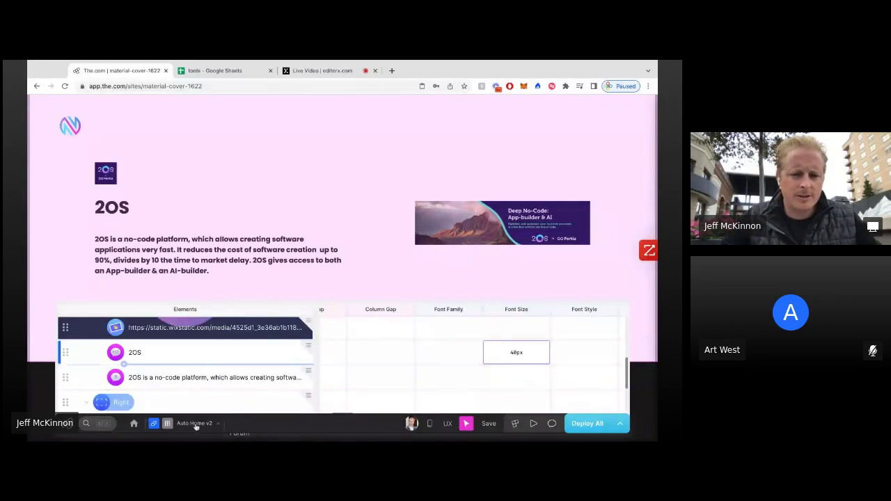
Step: Go back to the Auto Home v2 spreadsheet, open the live /2os/ page and review its tool section
left_click(167, 425)
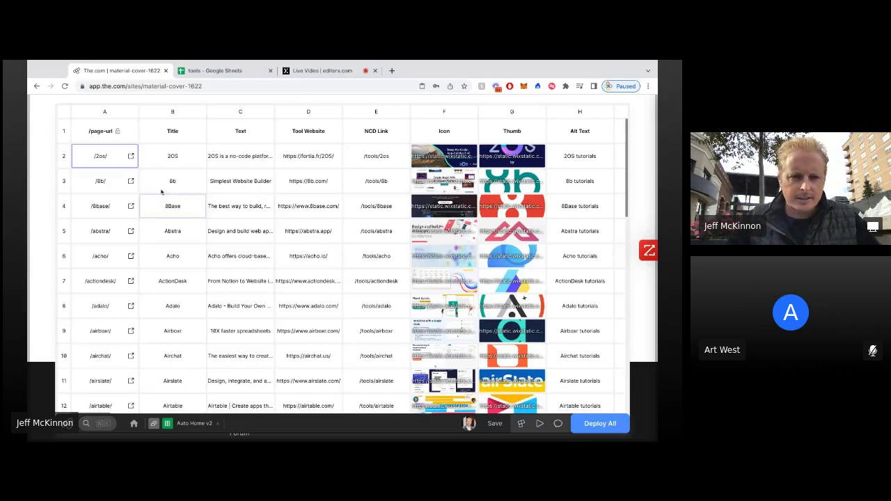
left_click(131, 156)
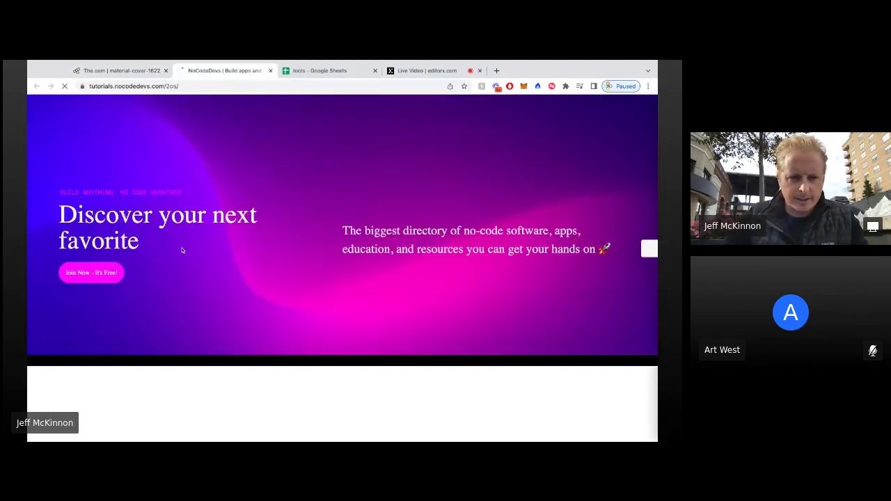
scroll(181, 251, "down", 4)
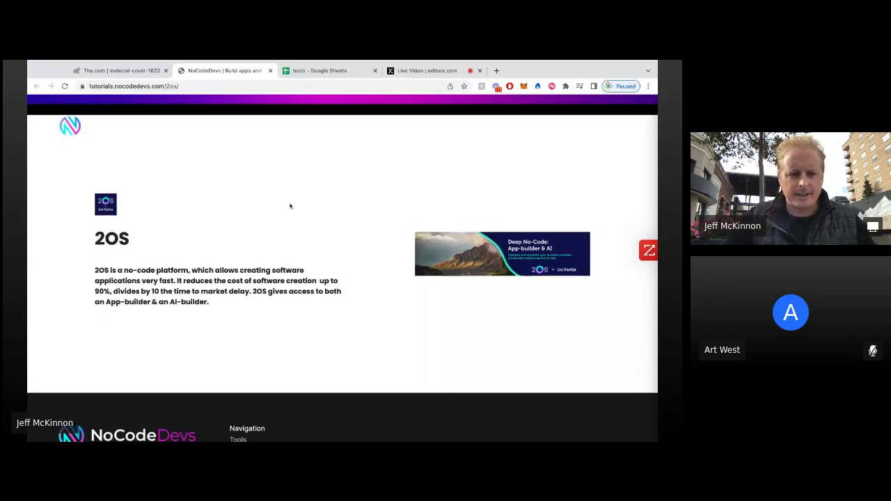
Step: Open the live /8base/ page from the Auto Home v2 spreadsheet and review its hero and tool sections
left_click(117, 71)
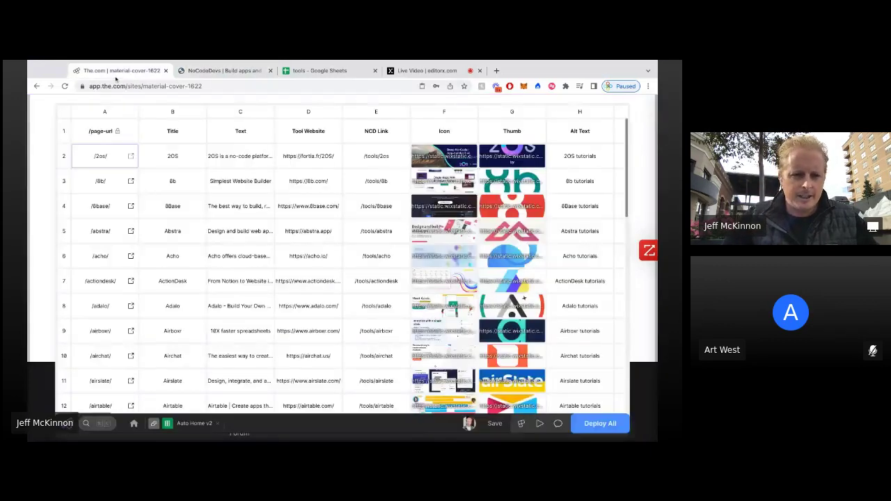
left_click(131, 207)
scroll(199, 310, "down", 3)
scroll(200, 311, "down", 2)
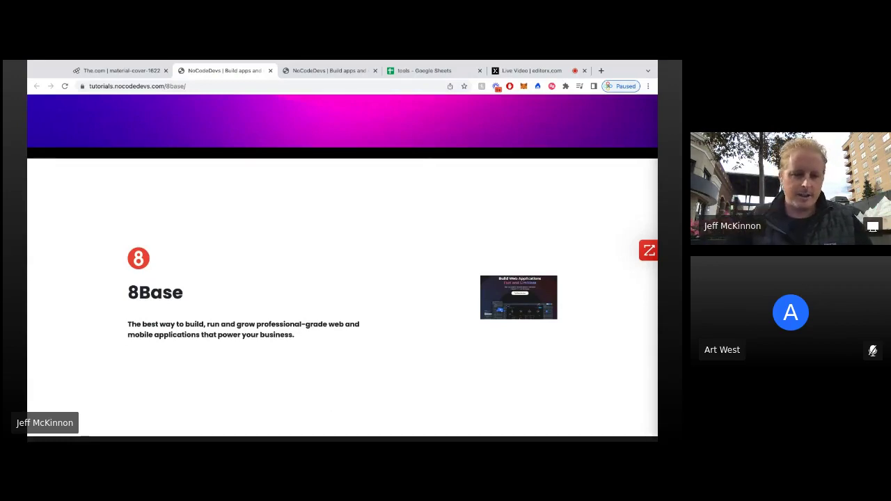
scroll(341, 264, "down", 2)
scroll(341, 265, "up", 4)
scroll(341, 264, "down", 2)
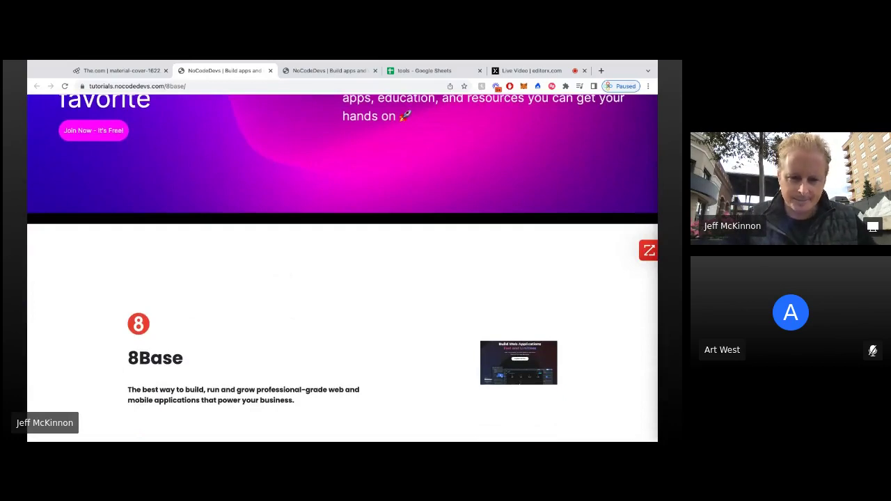
scroll(315, 301, "up", 2)
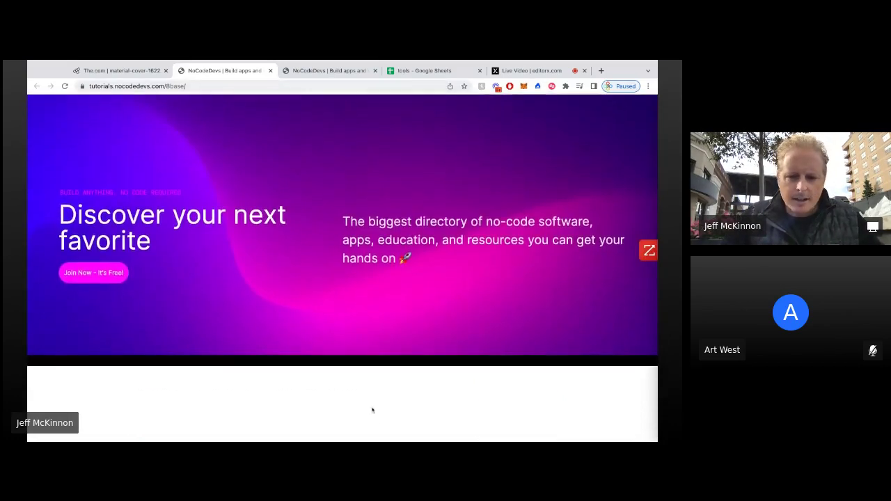